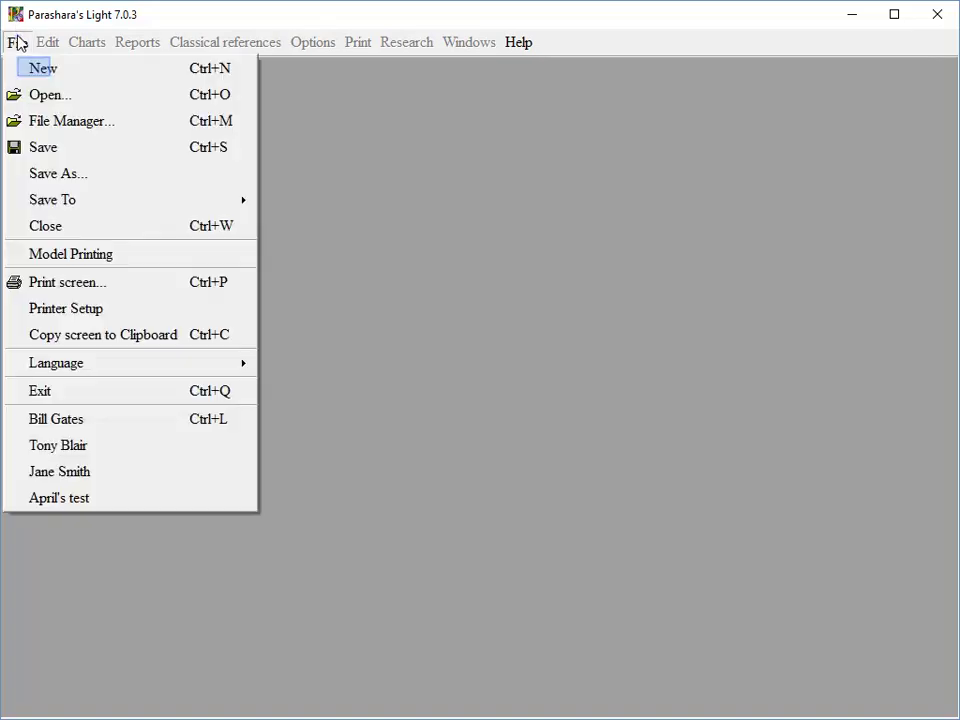
# - Start a new birth data record, enter the person's full name and set the gender to Female
pyautogui.click(34, 71)
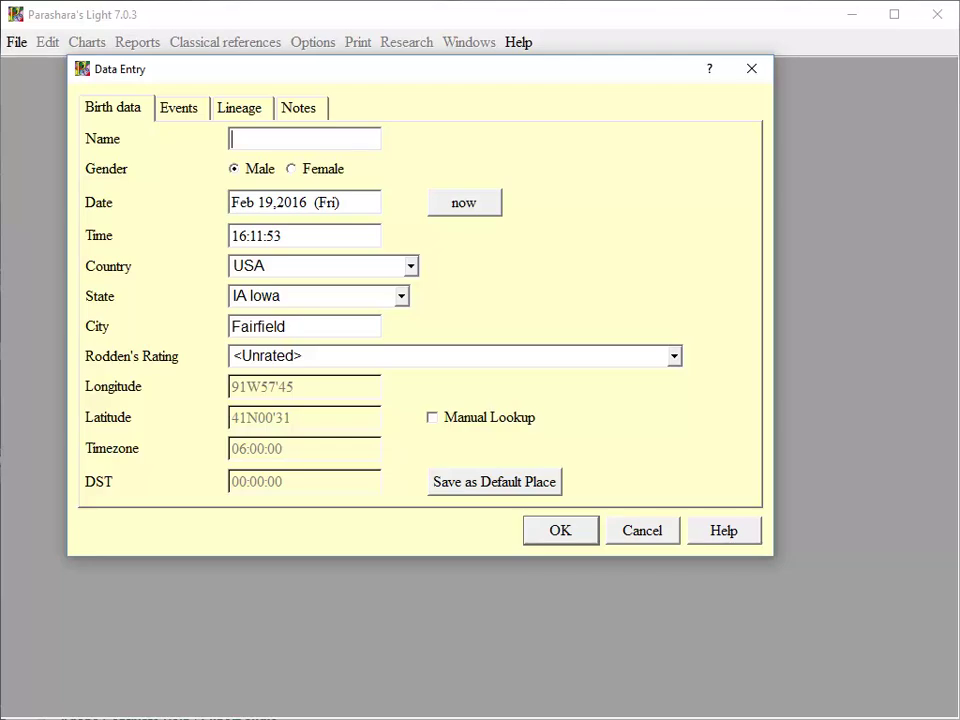
pyautogui.write('Jane Smith')
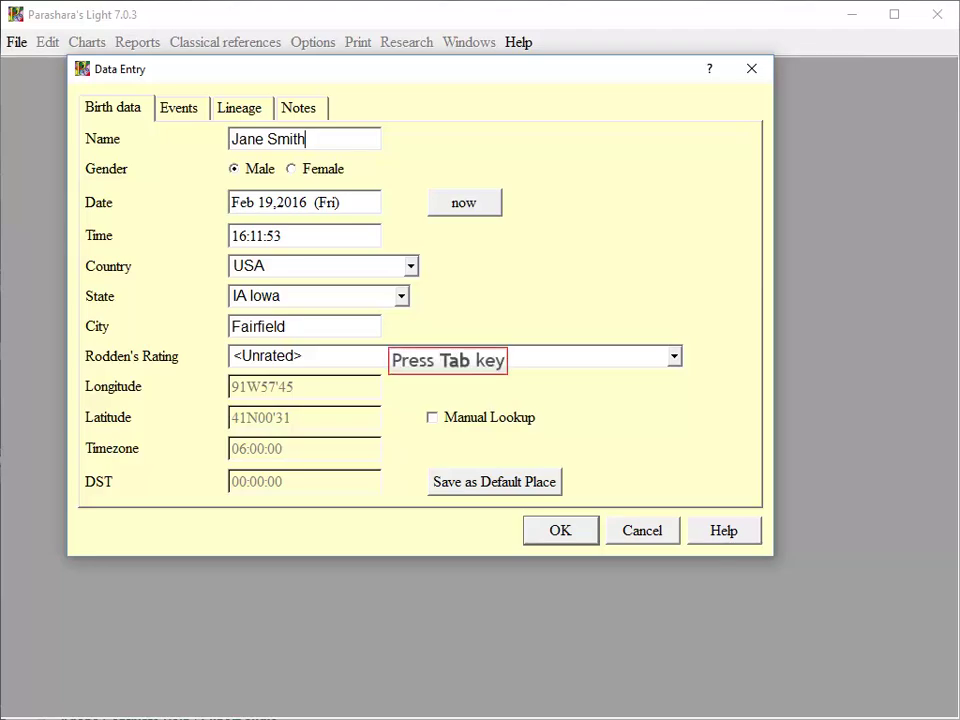
pyautogui.press('Tab')
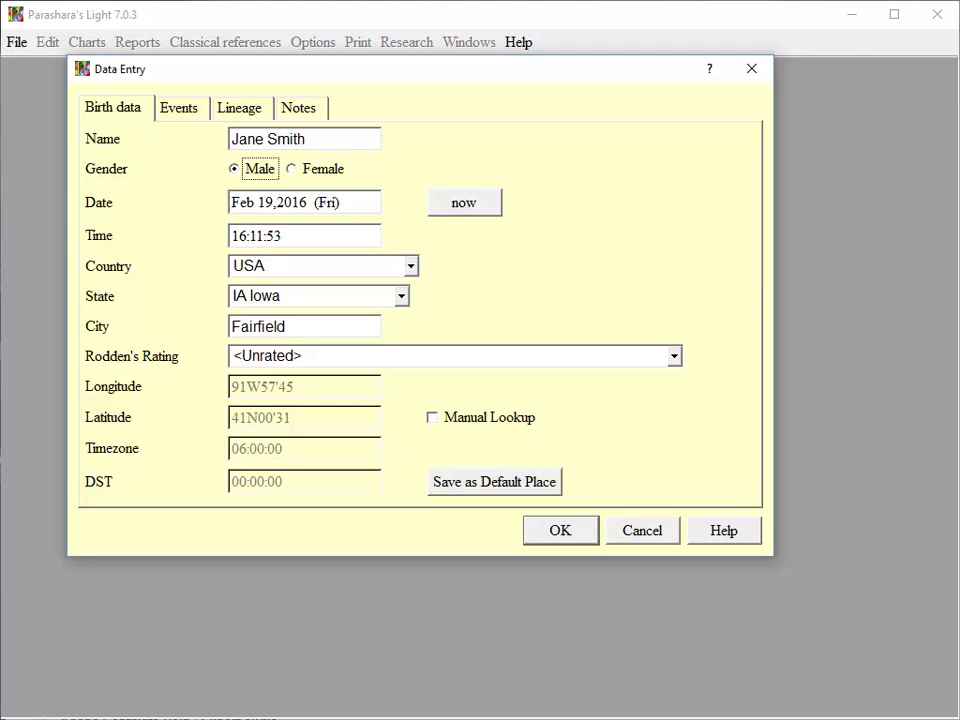
pyautogui.click(318, 169)
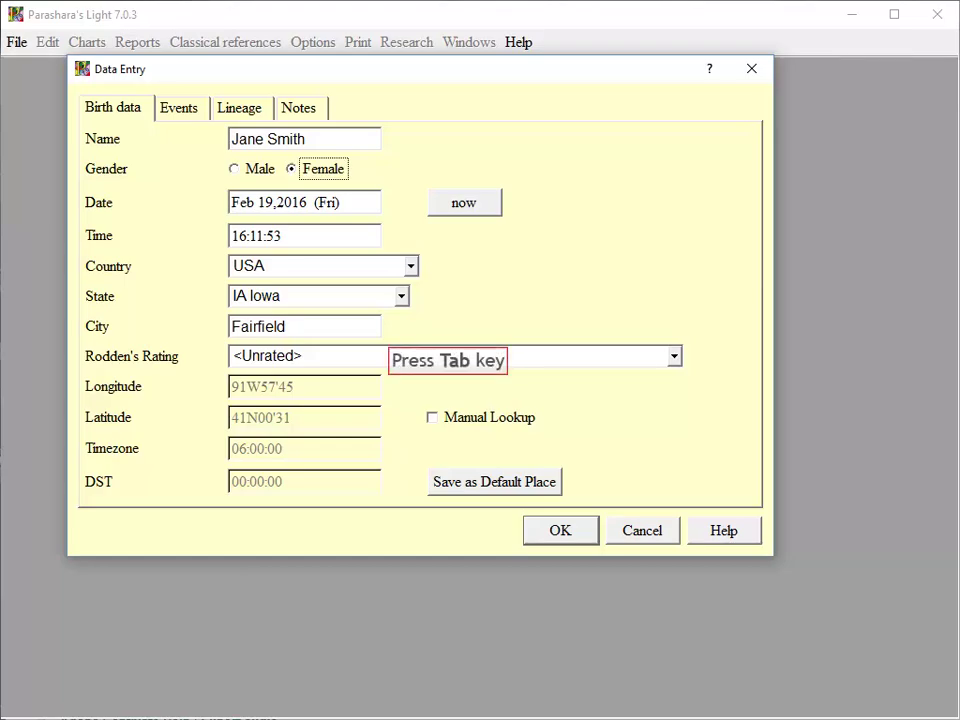
pyautogui.press('Tab')
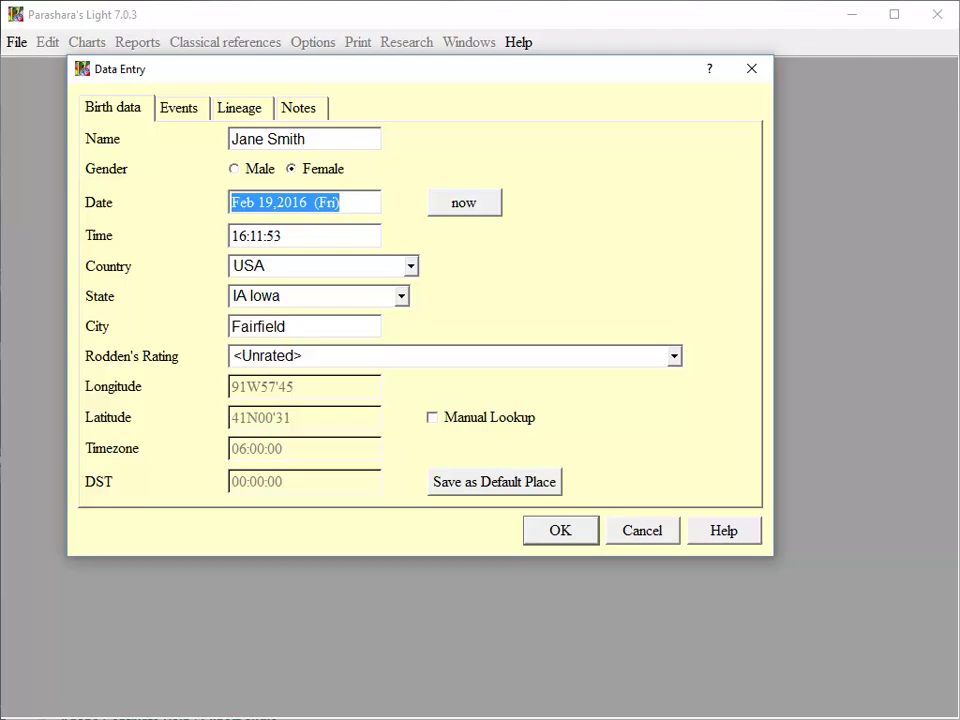
# - Enter the person's date of birth and set the birth time to 4:15 pm
pyautogui.write('Jan')
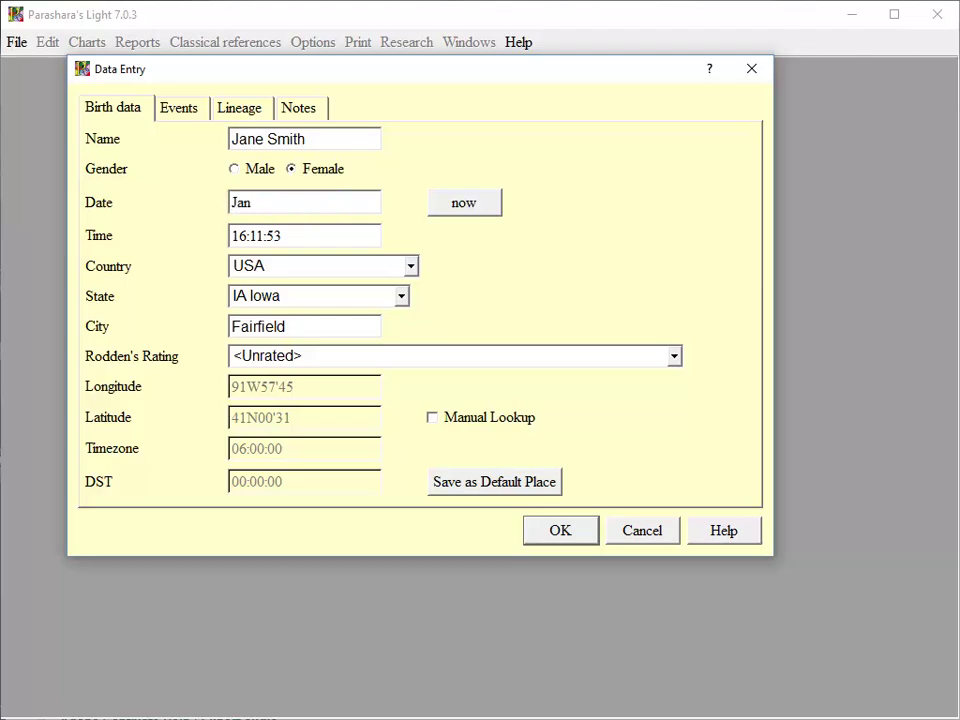
pyautogui.write(' 13, 1998')
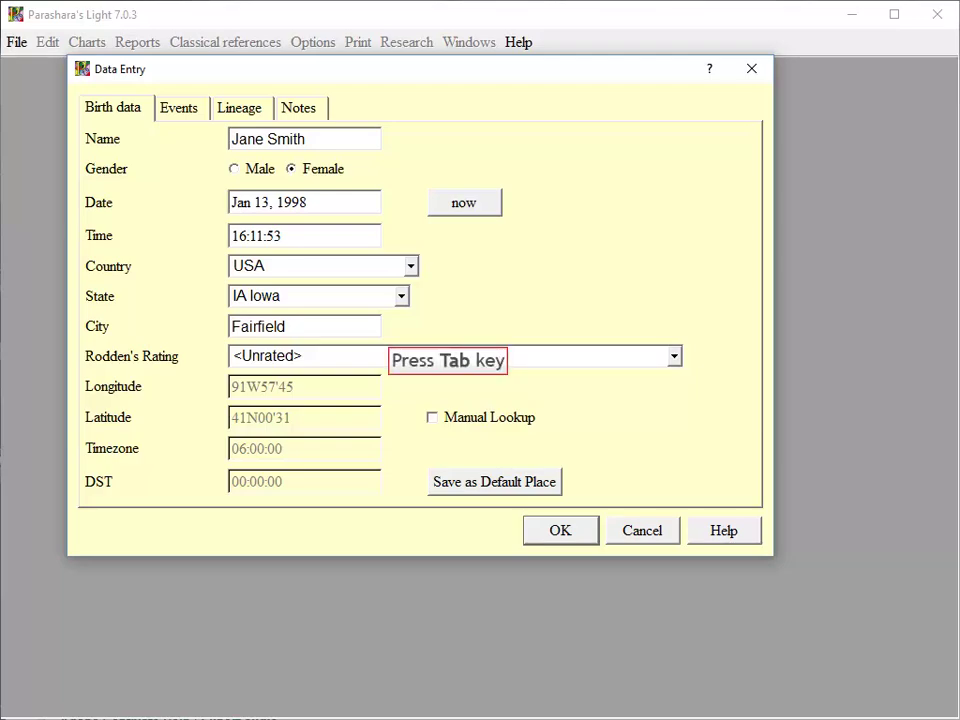
pyautogui.press('Tab')
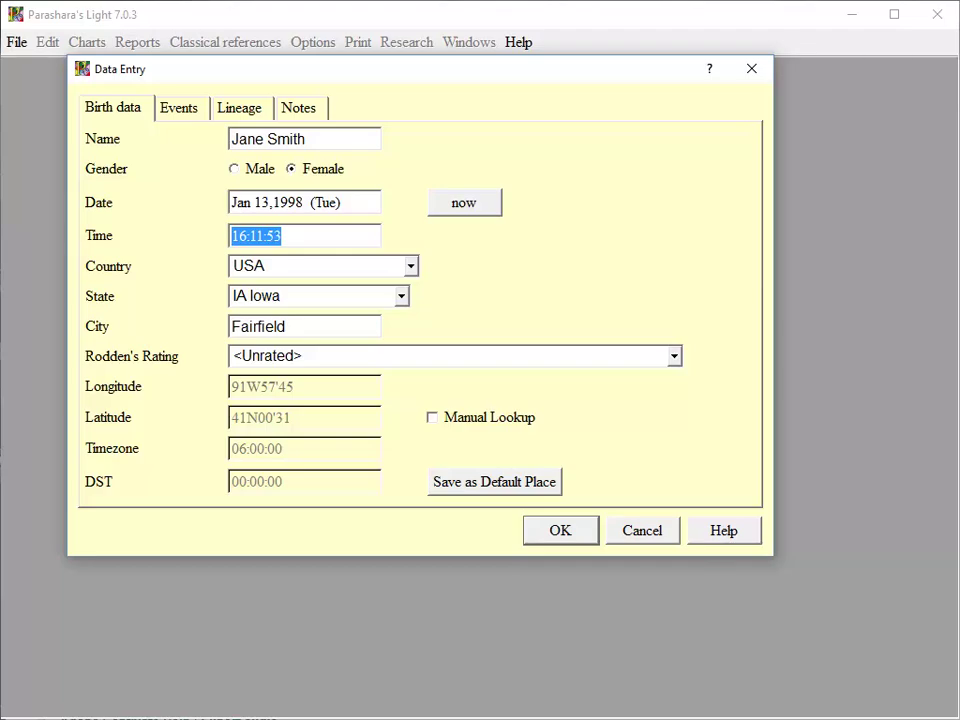
pyautogui.write('4:')
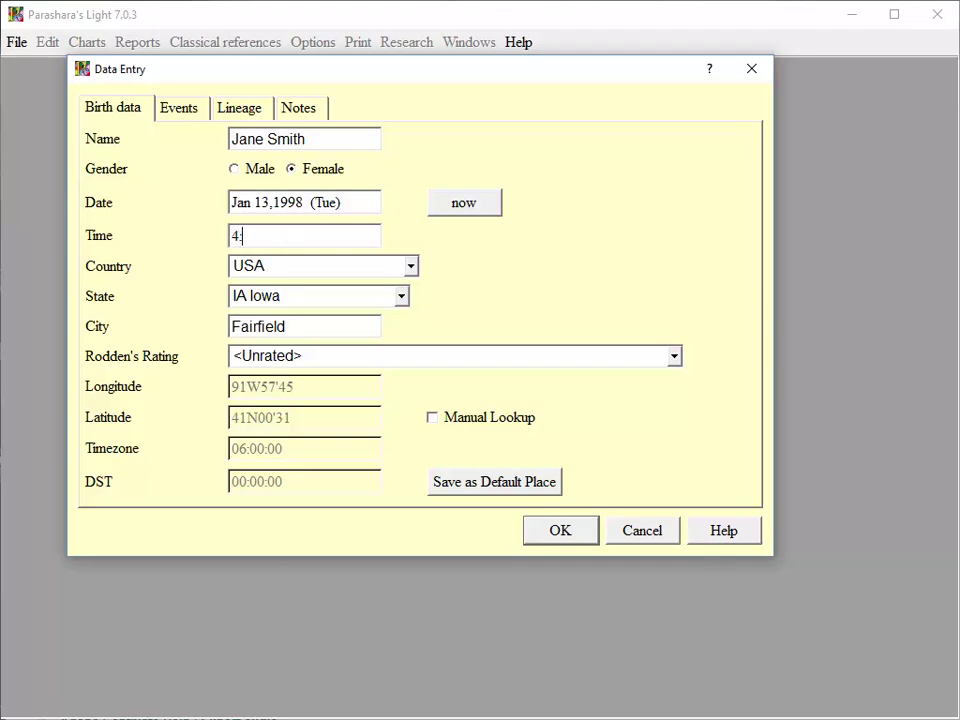
pyautogui.write('15 pm')
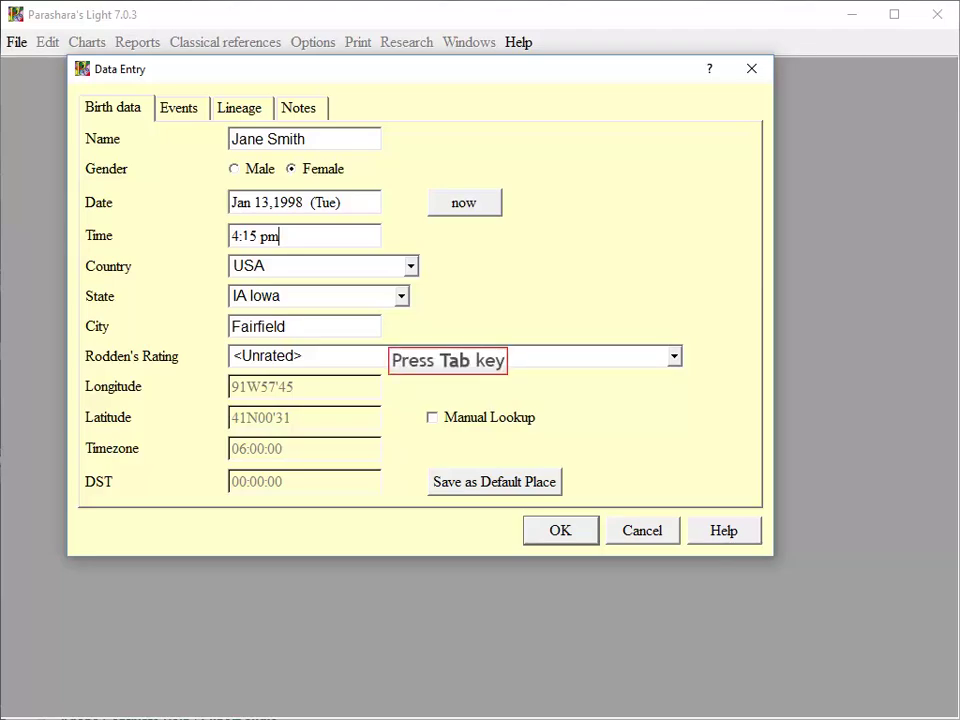
pyautogui.press('Tab')
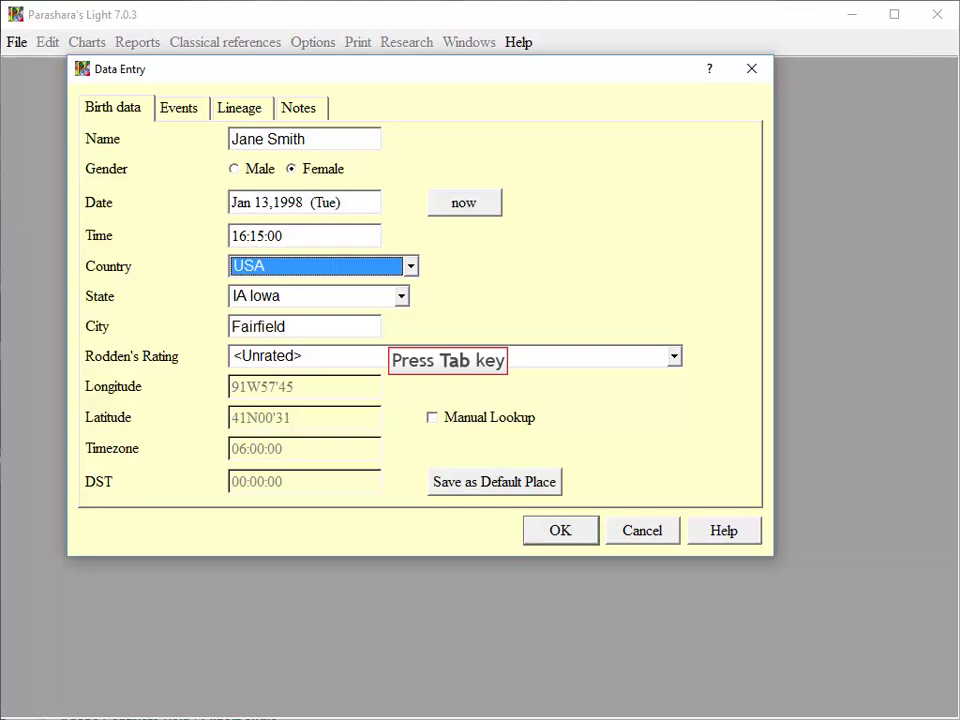
# - Keep USA as the birth country and select CT Connecticut as the state
pyautogui.press('Tab')
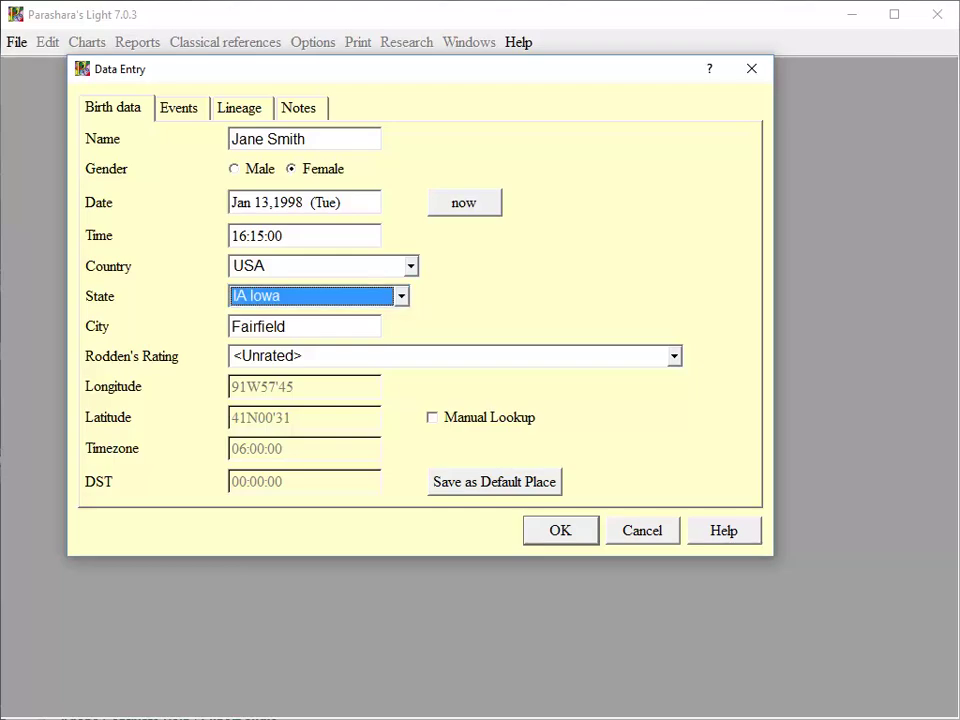
pyautogui.hotkey('alt', 'Down')
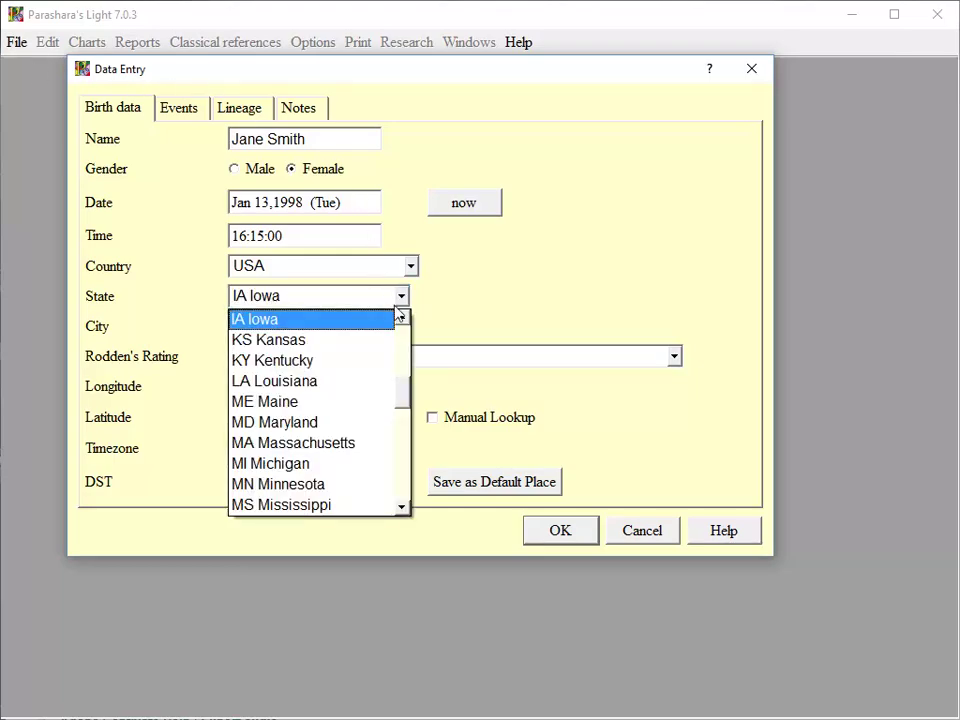
pyautogui.moveTo(403, 399); pyautogui.dragTo(401, 332)
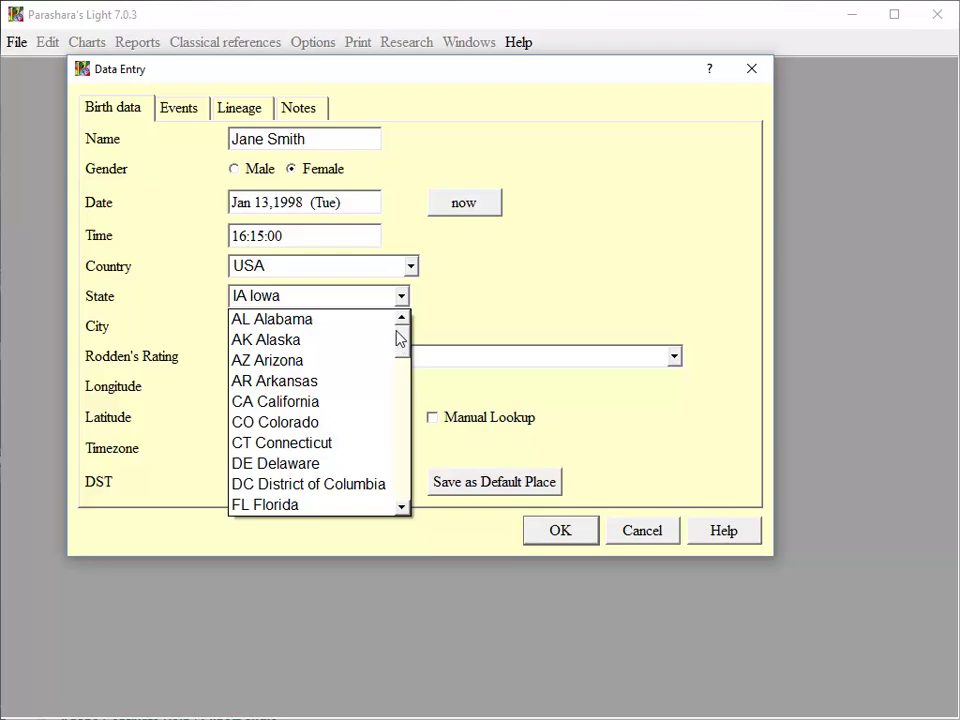
pyautogui.click(305, 362)
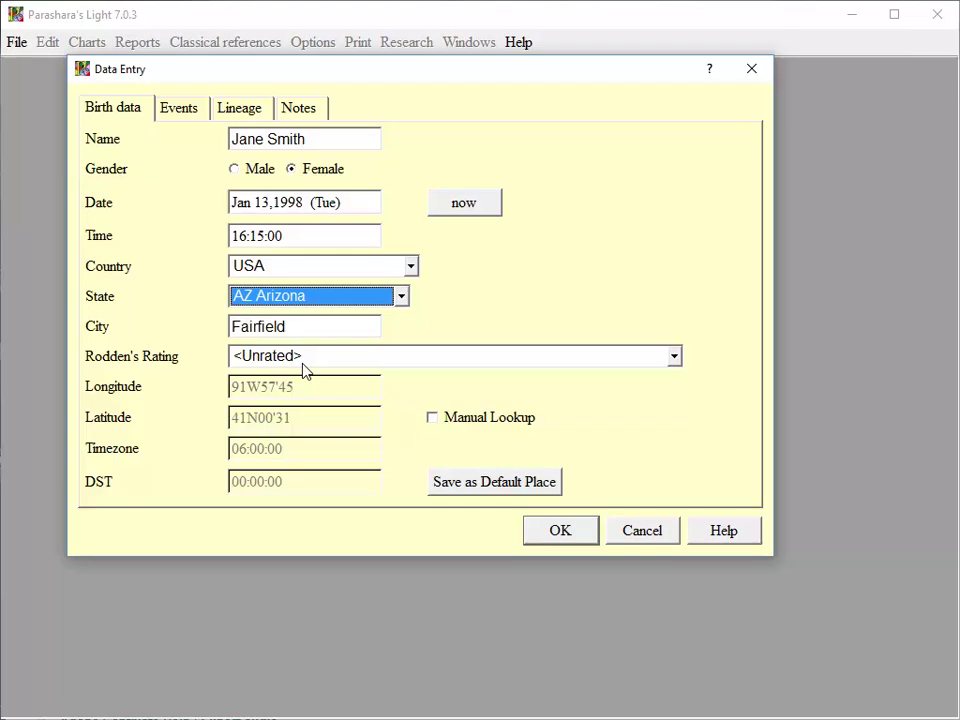
pyautogui.press('Down')
pyautogui.press('Down')
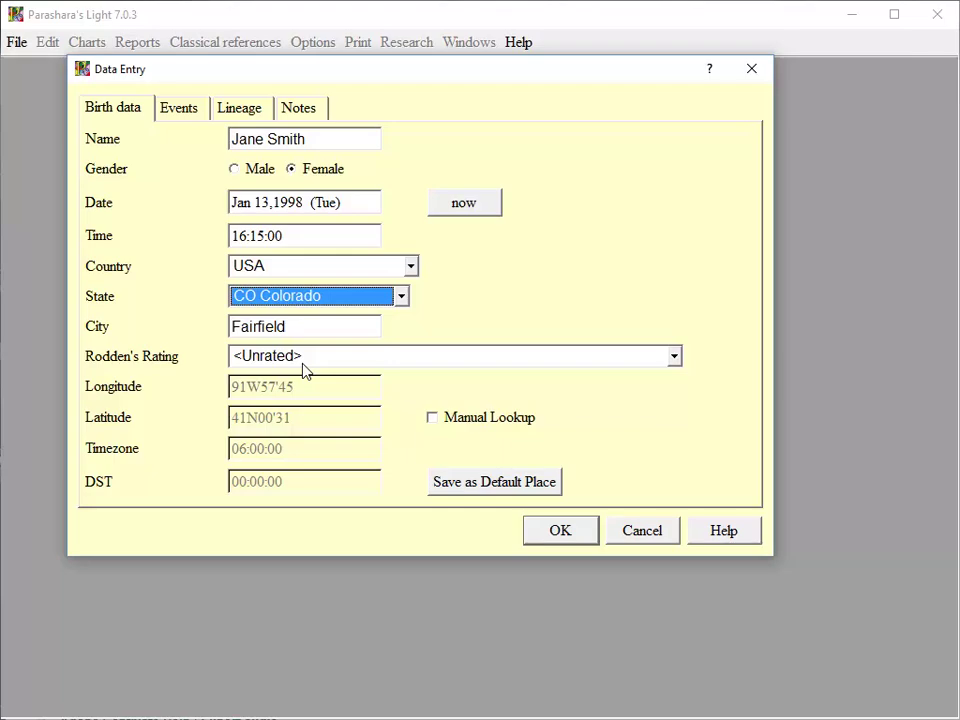
pyautogui.press('Down')
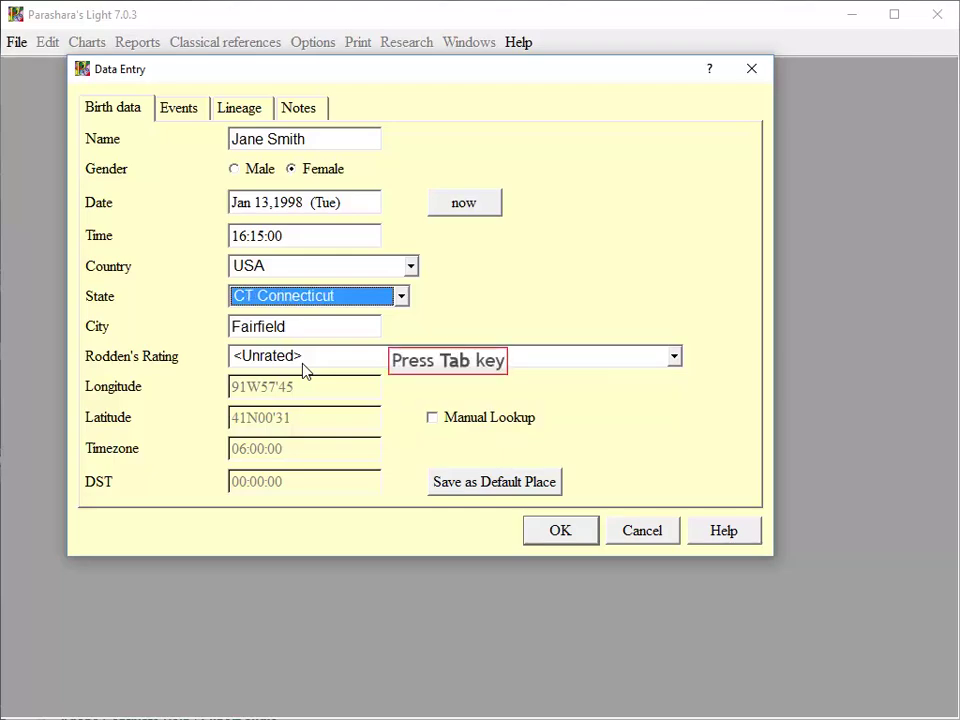
pyautogui.press('Tab')
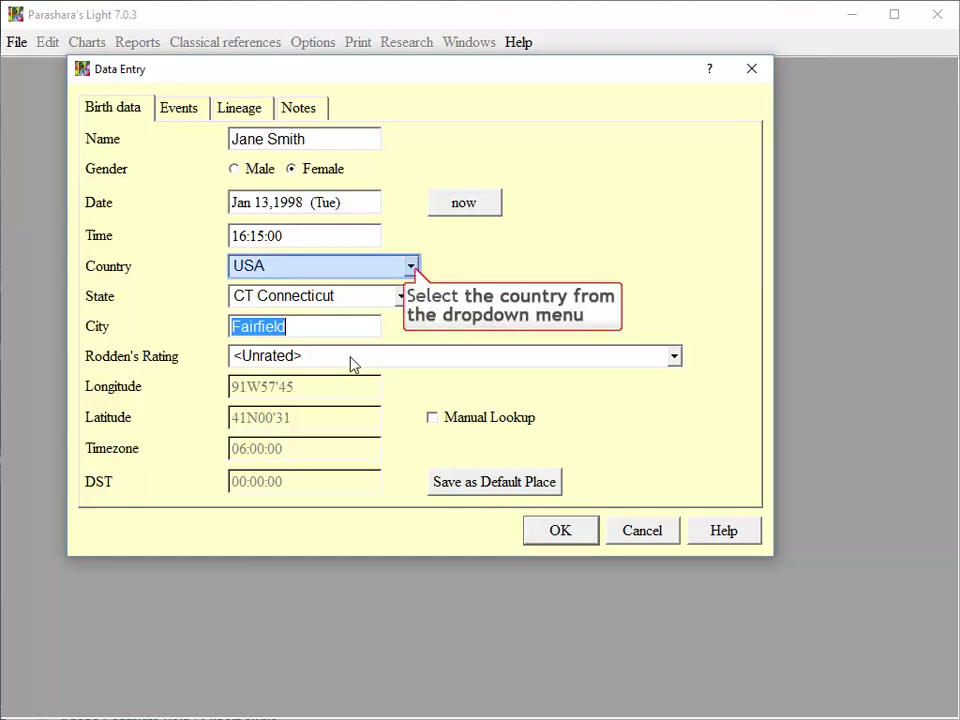
# - Change the birth country to Canada
pyautogui.click(411, 267)
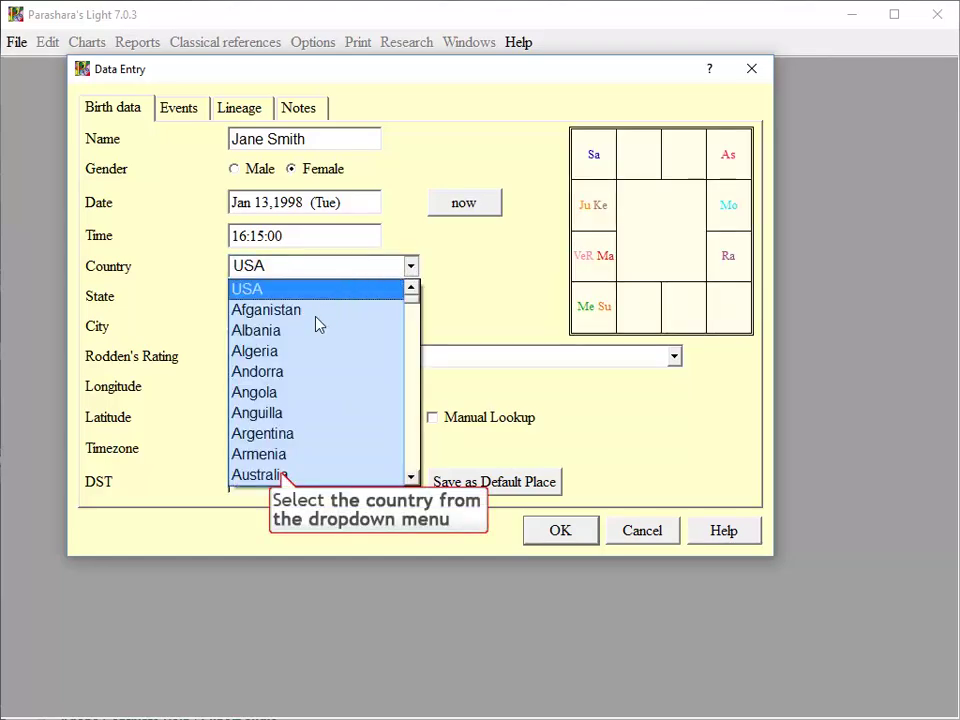
pyautogui.click(281, 476)
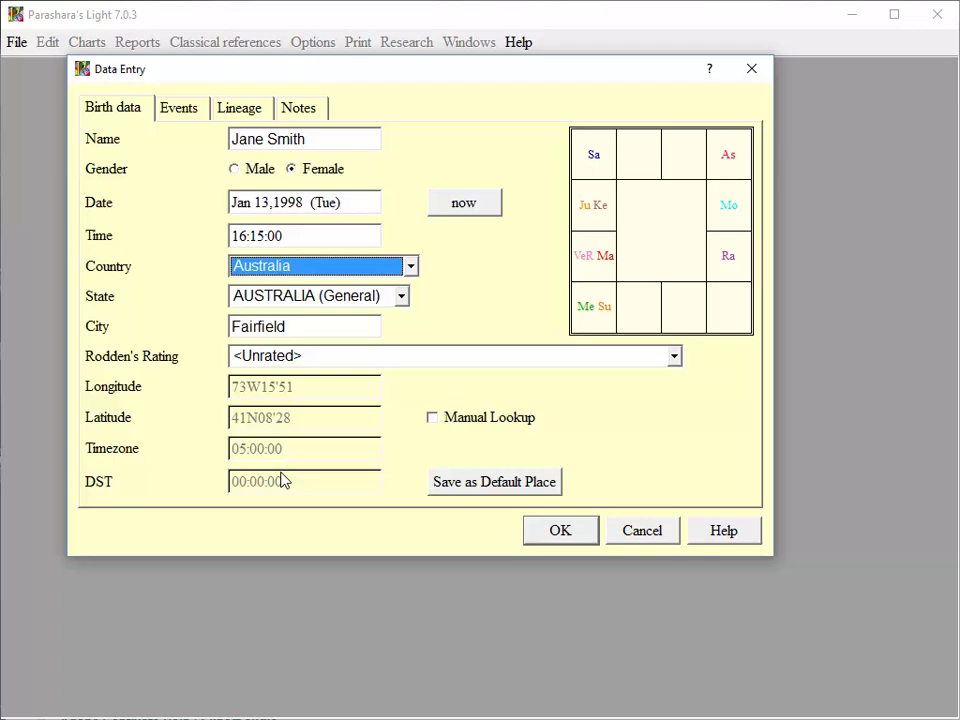
pyautogui.press('c')
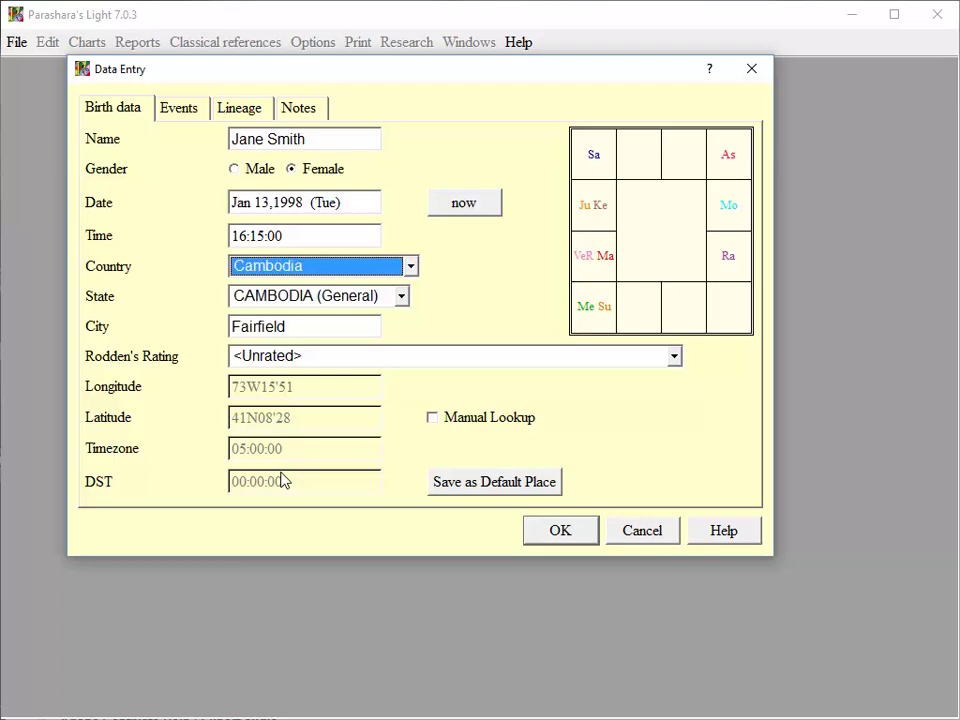
pyautogui.press('c')
pyautogui.press('c')
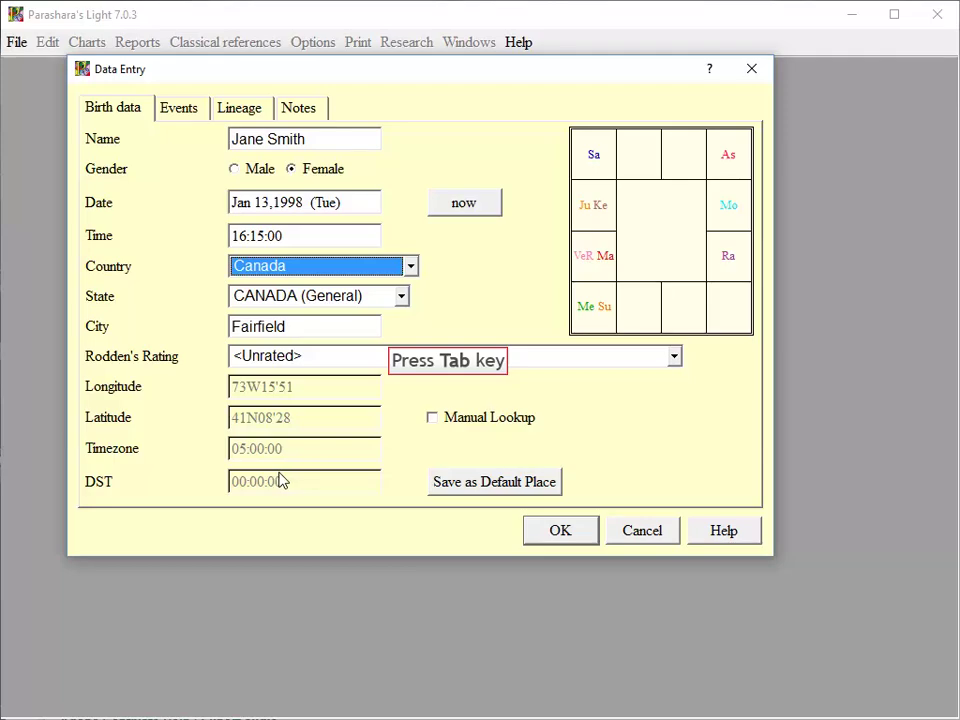
pyautogui.press('Tab')
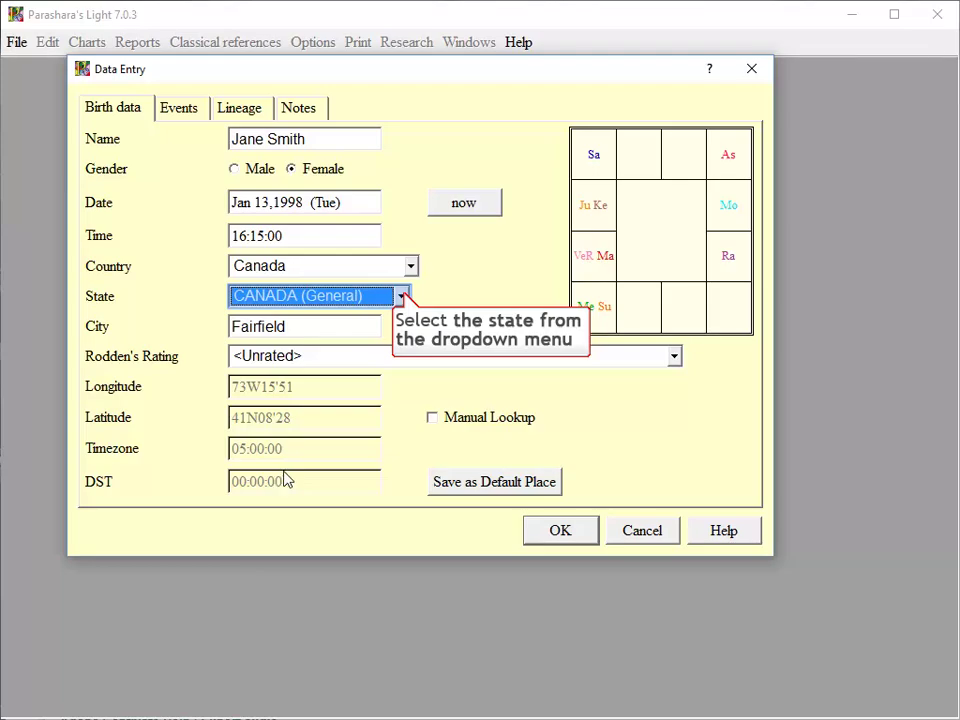
# - Select Alberta as the state of the birth place
pyautogui.click(401, 296)
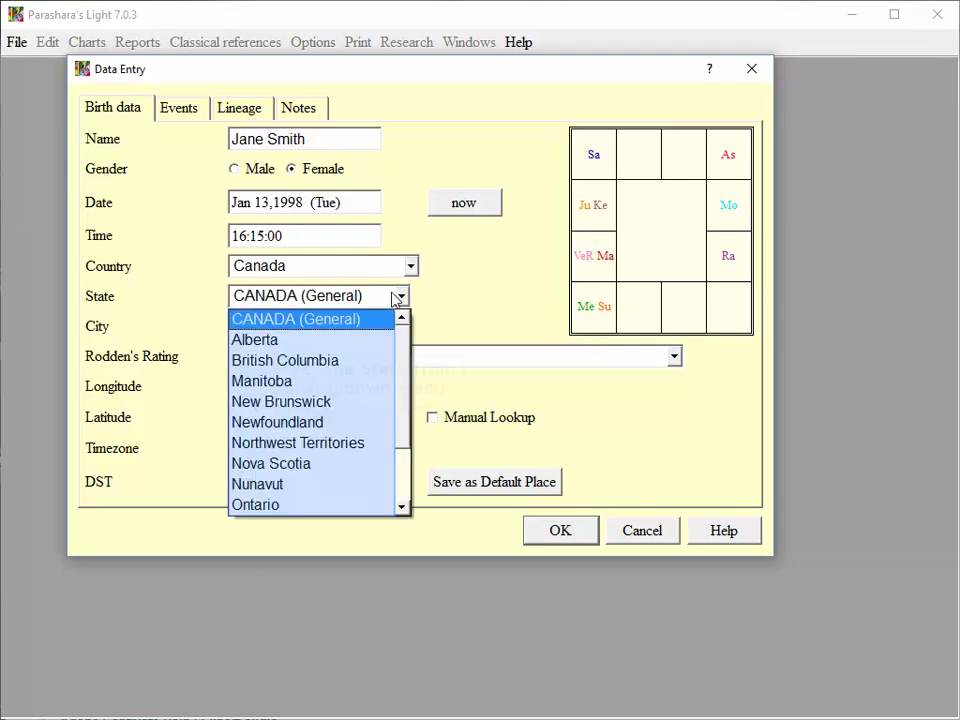
pyautogui.click(280, 337)
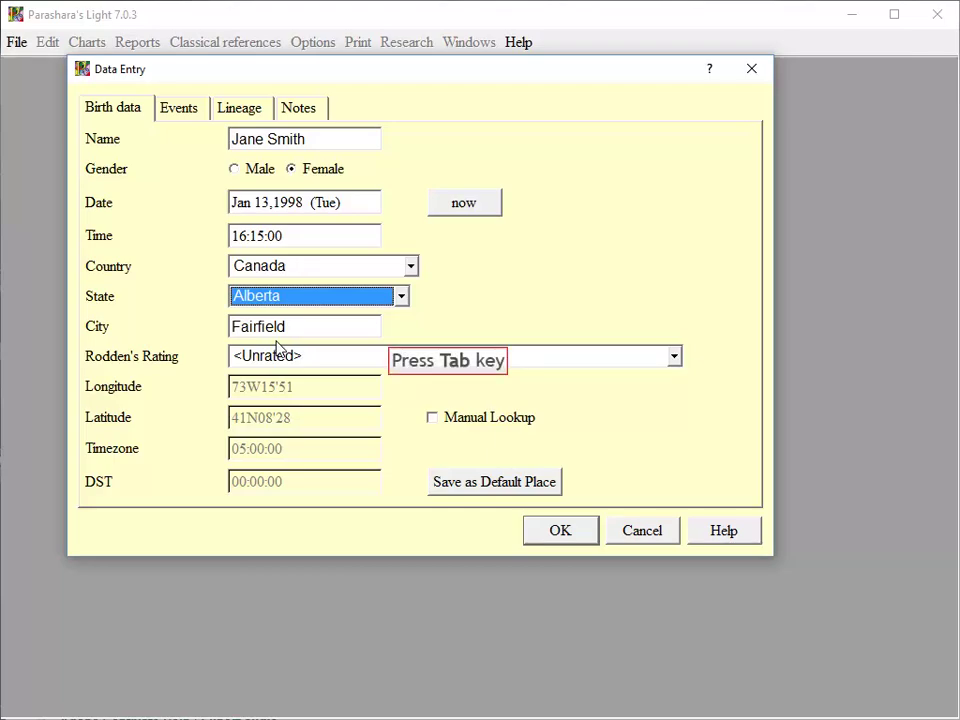
pyautogui.press('Tab')
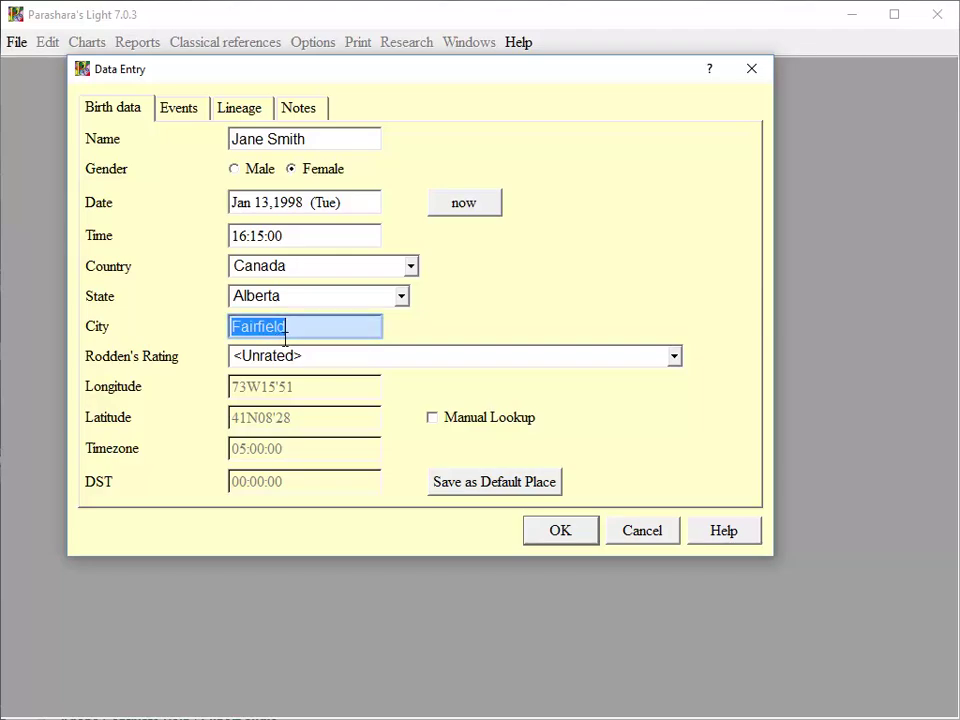
# - Look up the city with the spelling Fairfieldz and choose Fairfield at 64W28'00, 45N55'00 from the city list
pyautogui.click(293, 327)
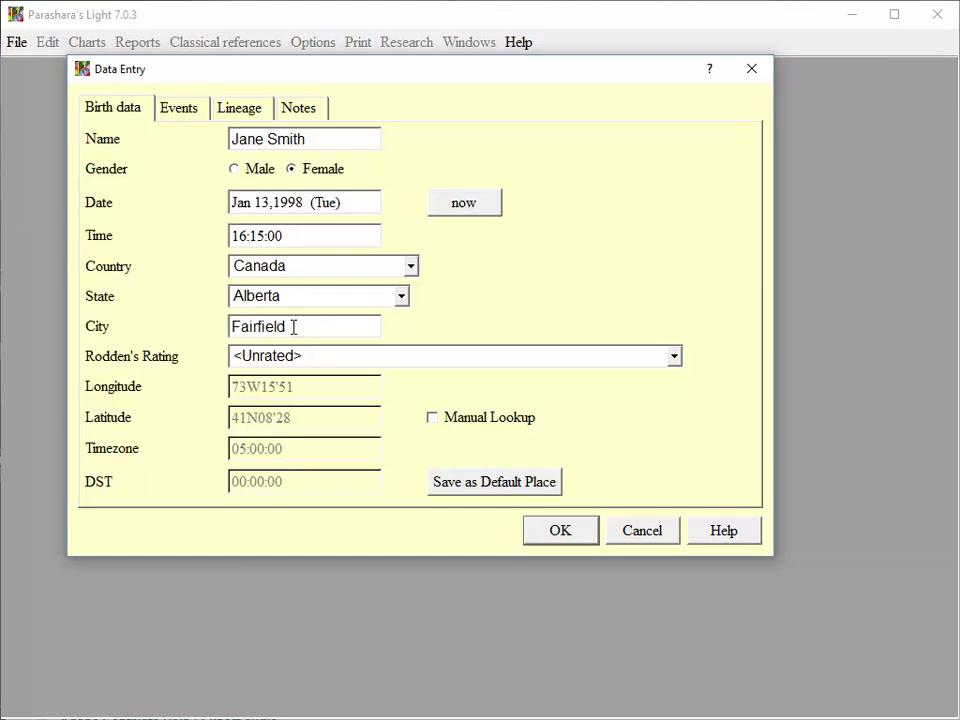
pyautogui.write('z')
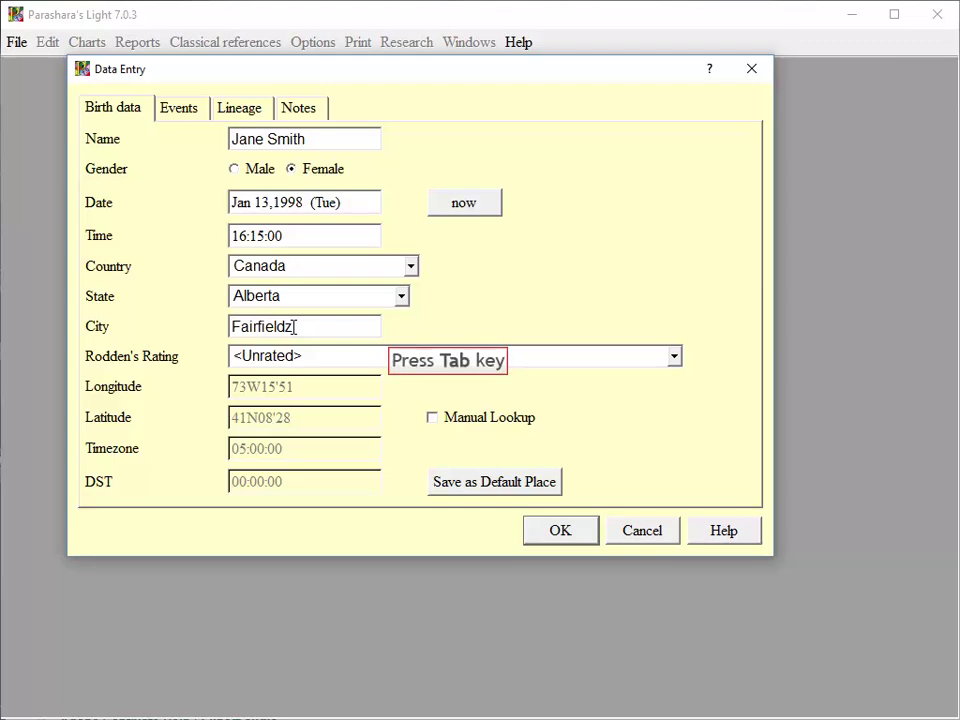
pyautogui.press('Tab')
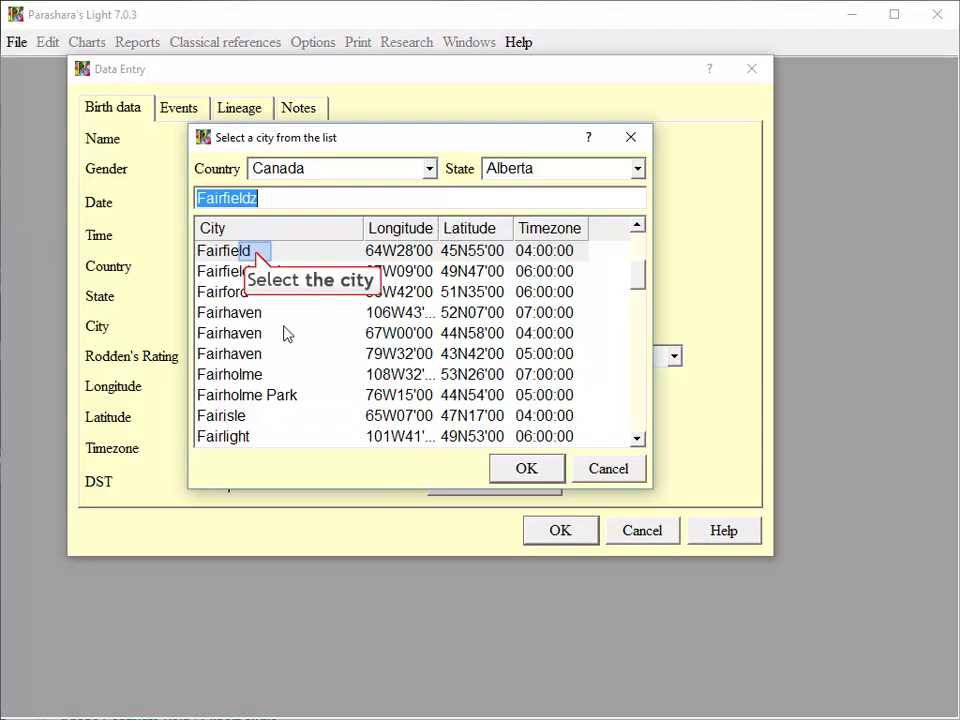
pyautogui.click(256, 253)
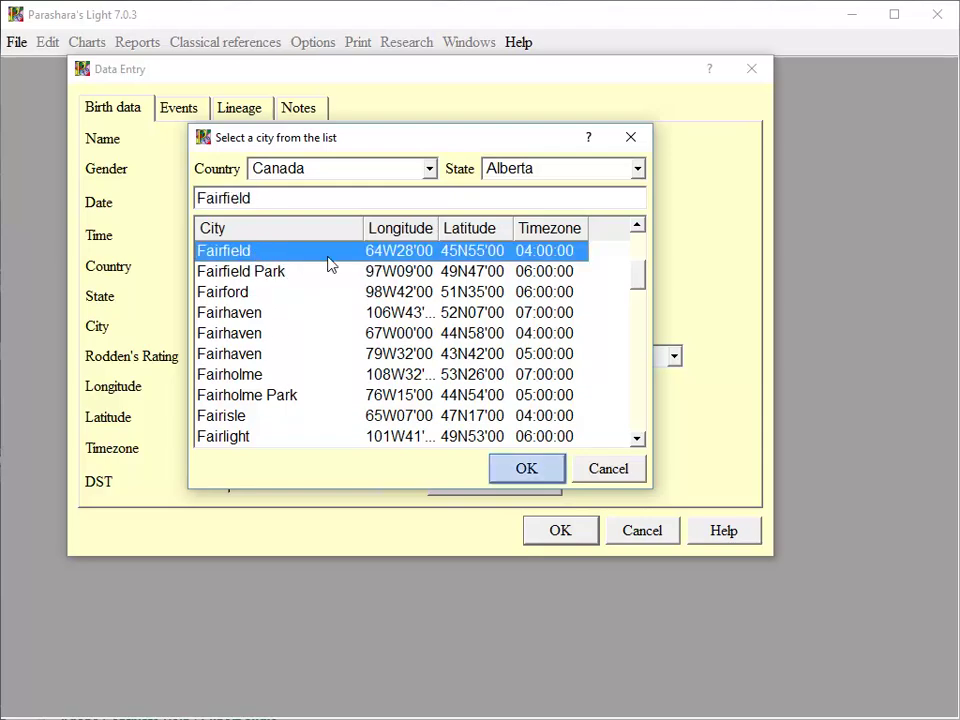
pyautogui.click(526, 468)
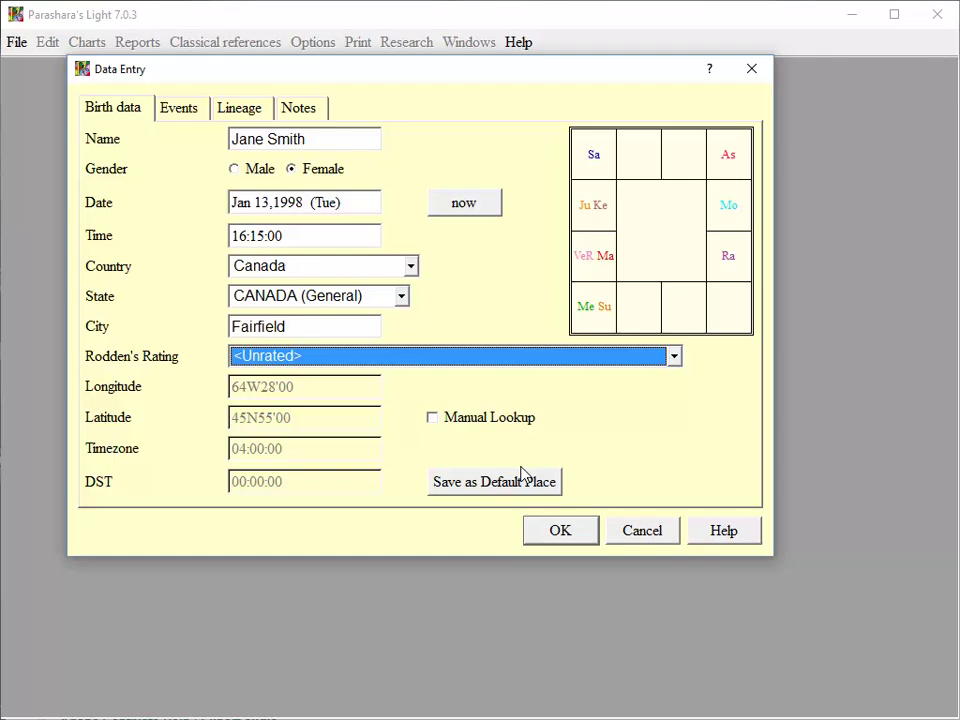